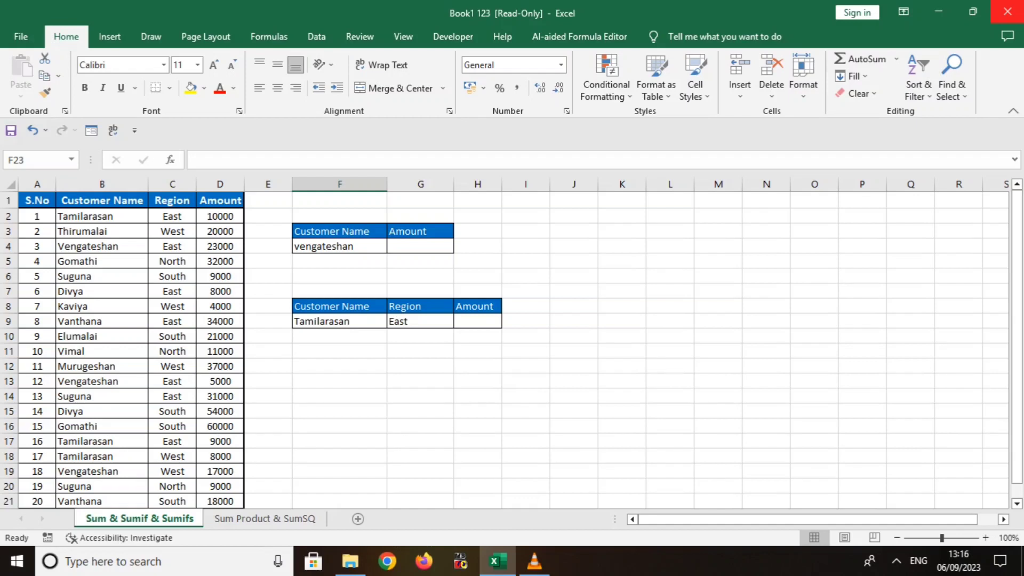
- Total the Amount column in D22 with the formula =SUM(D2:D21)
scroll(506, 346, "down", 2)
left_click(219, 425)
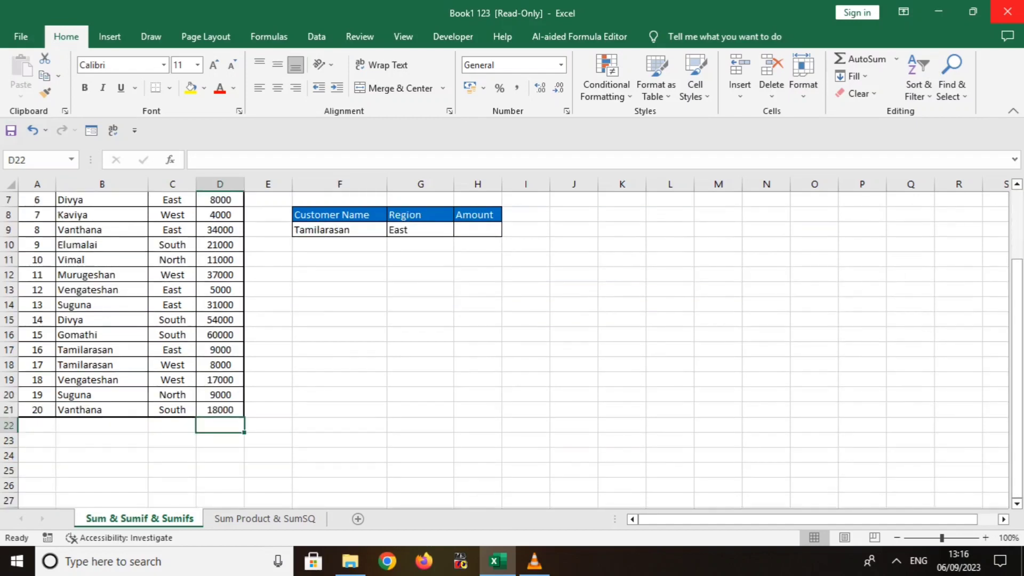
type("=s")
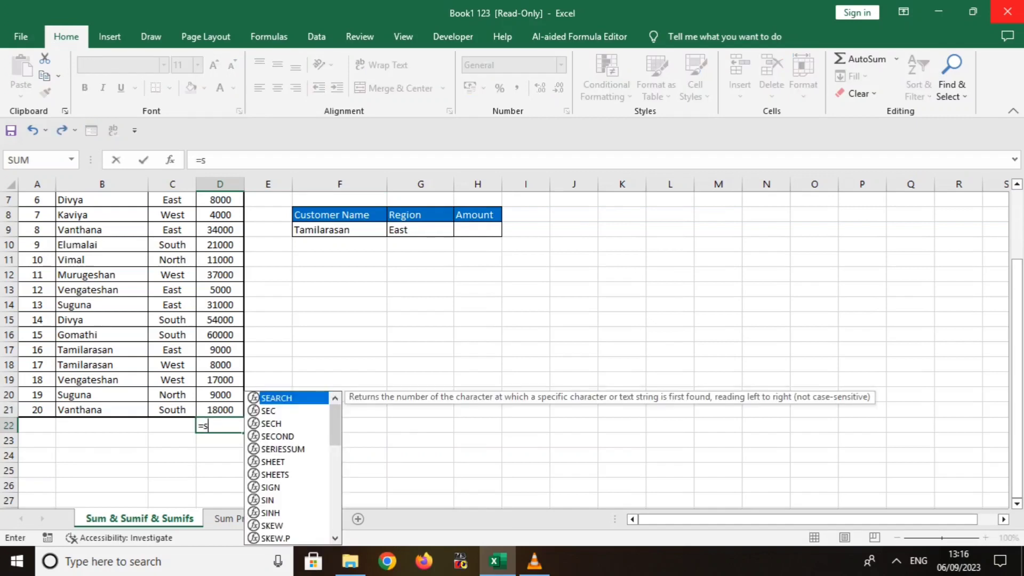
type("um")
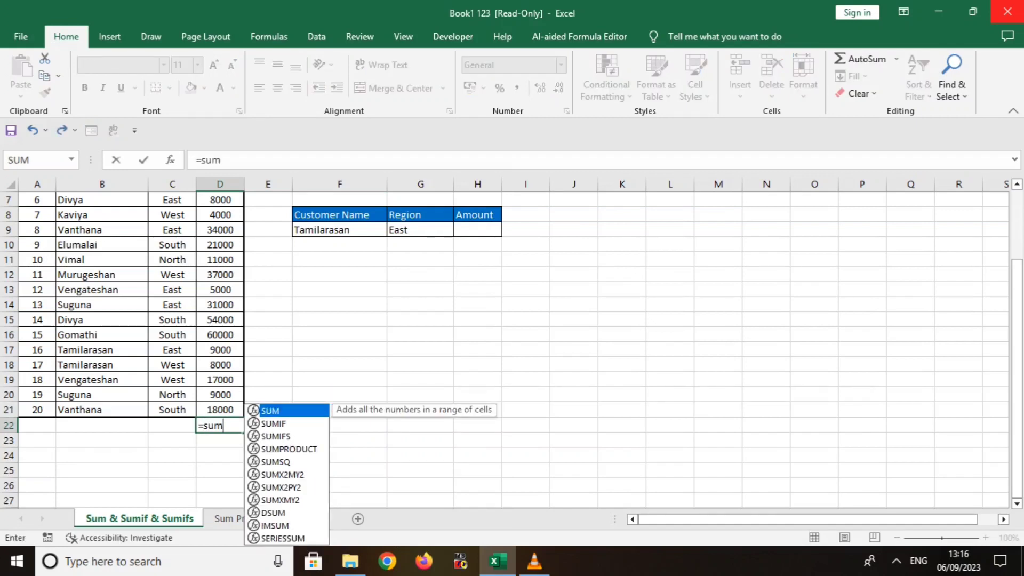
key("Tab")
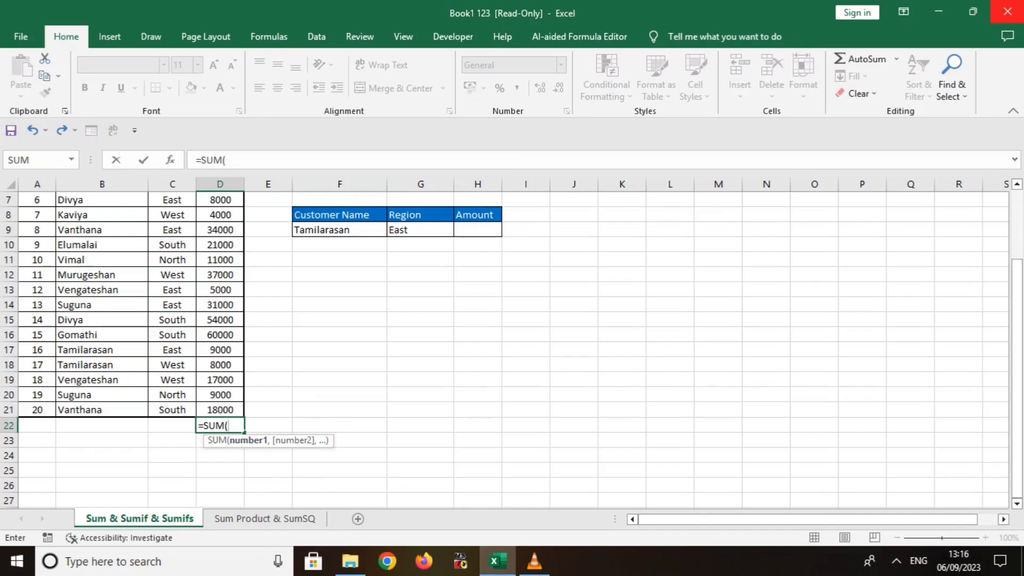
scroll(512, 347, "up", 2)
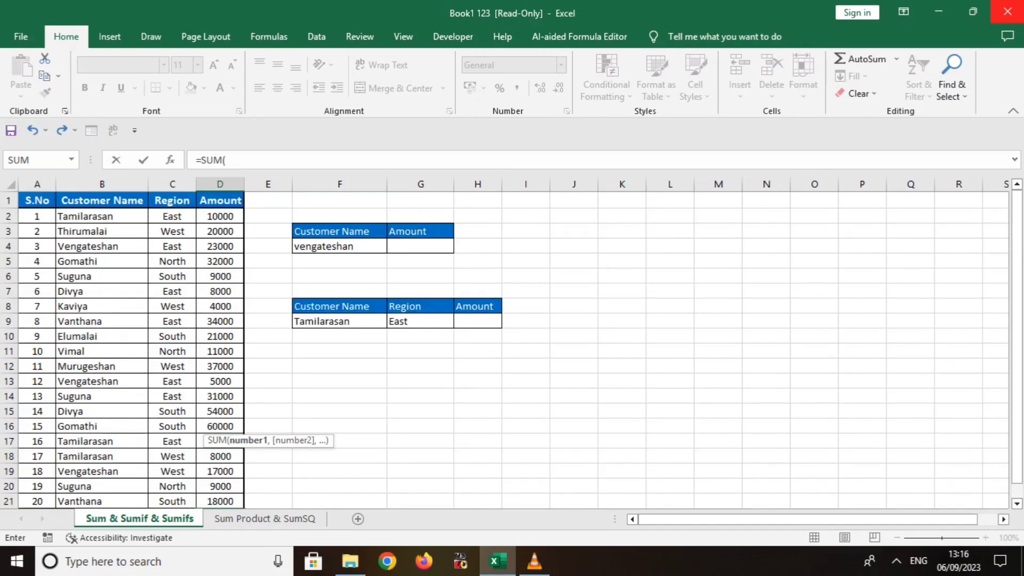
left_click(220, 216)
left_click_drag(220, 216, 220, 470)
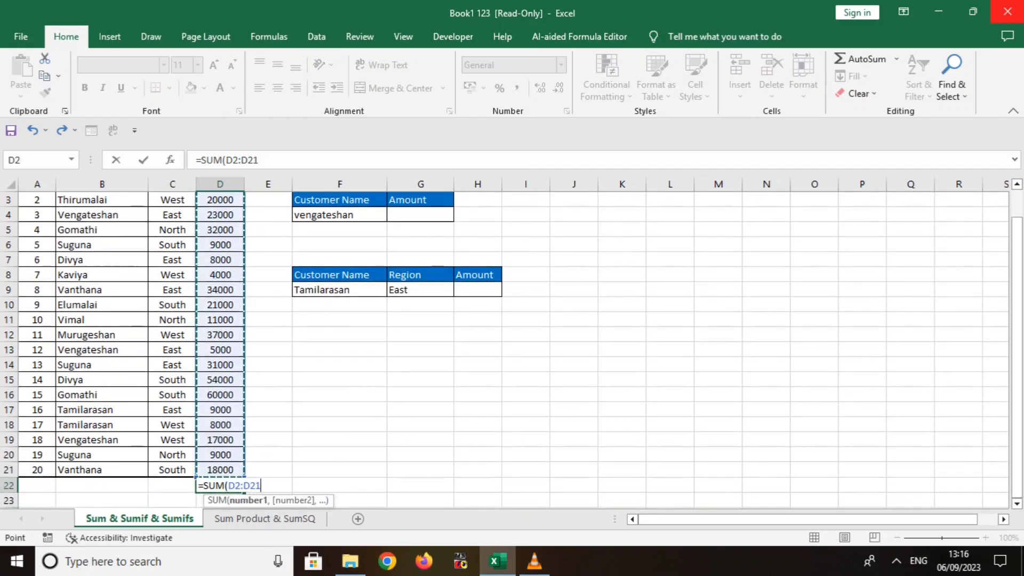
type(")")
key("Return")
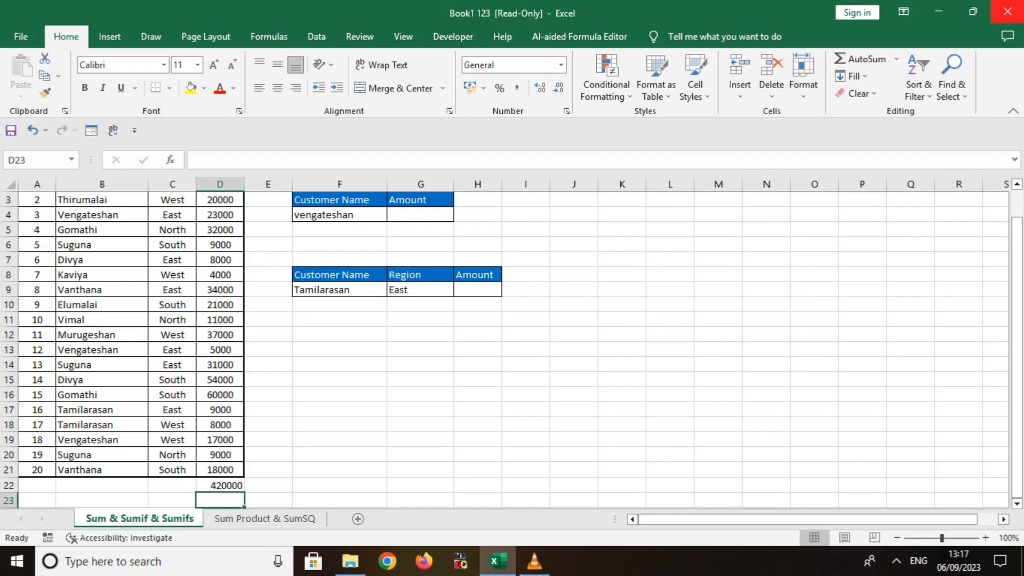
- Sum the first lookup customer's amounts in G4 with the formula =SUMIF(B2:B21,F4,D2:D21)
scroll(512, 341, "up", 1)
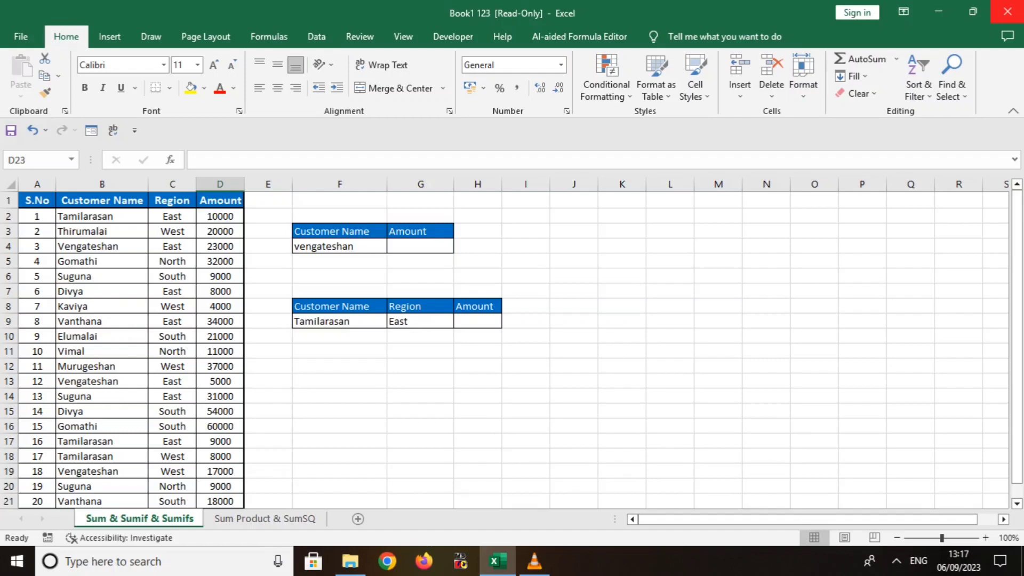
left_click(421, 246)
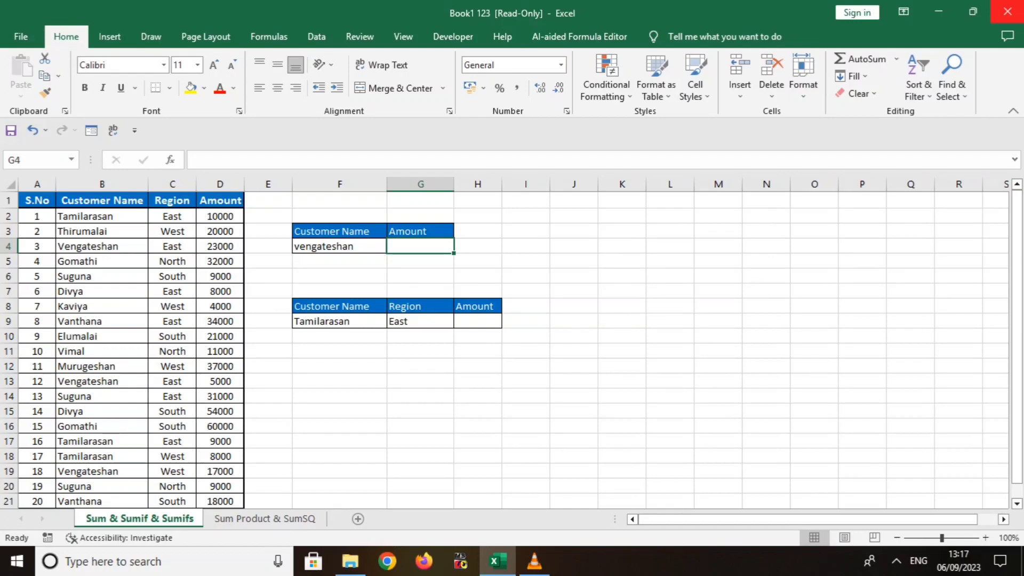
type("=sumif")
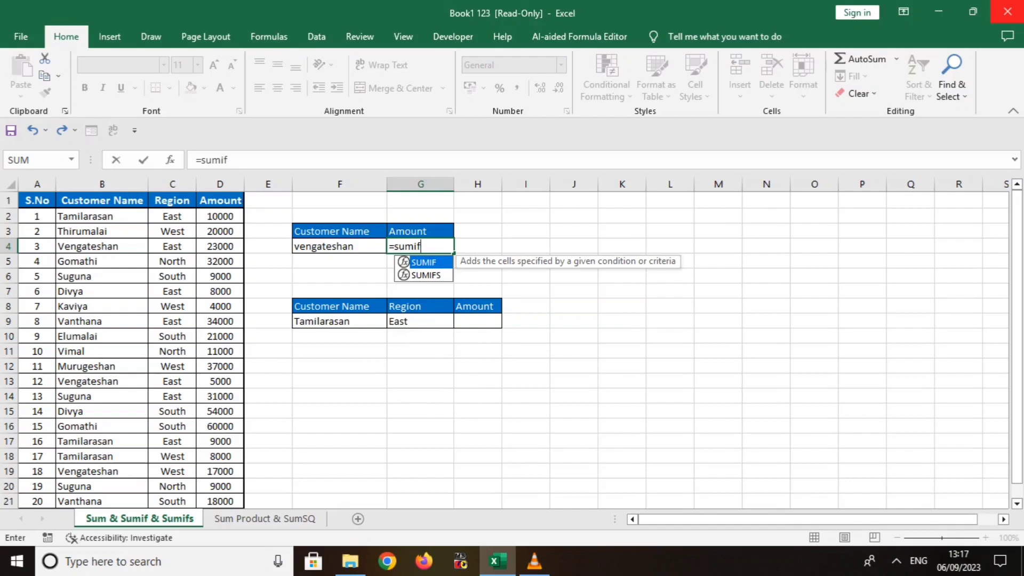
key("Tab")
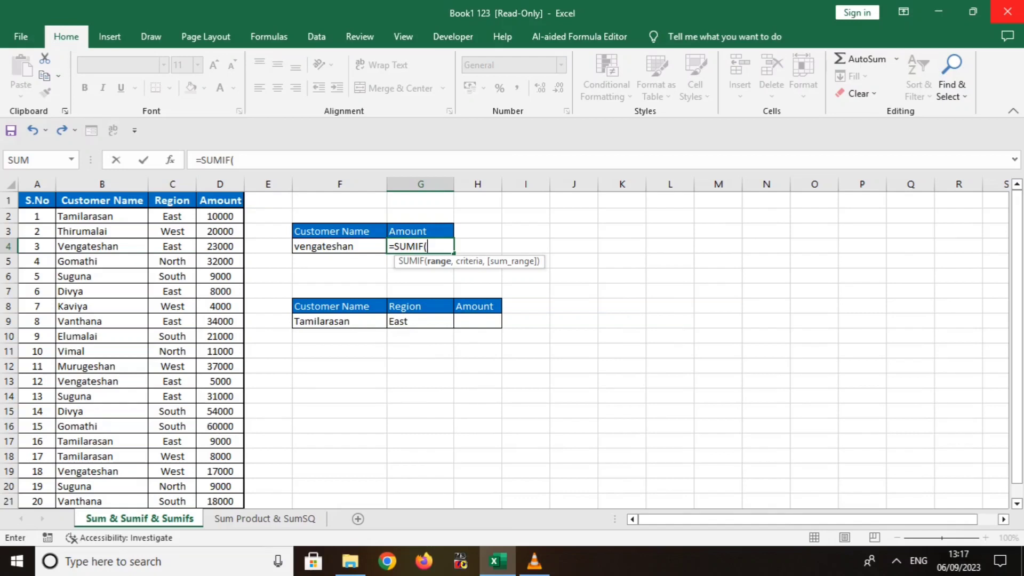
left_click(102, 216)
left_click_drag(102, 216, 142, 501)
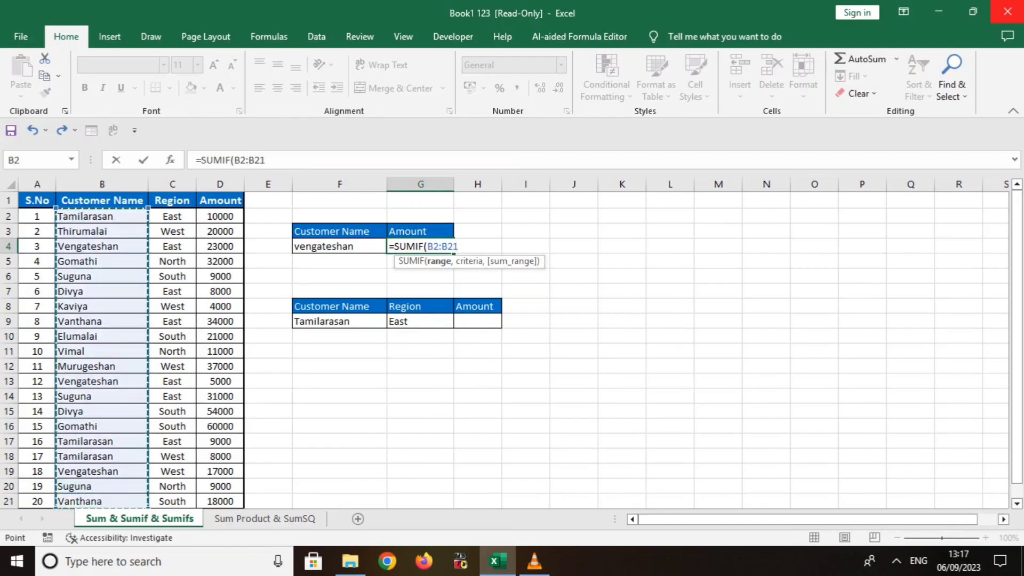
type(",")
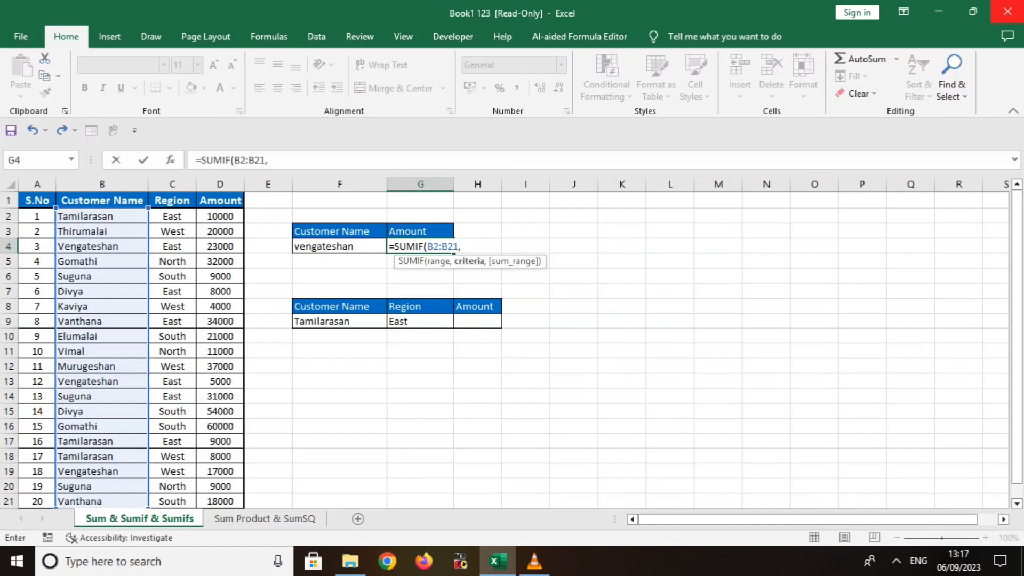
key("Left")
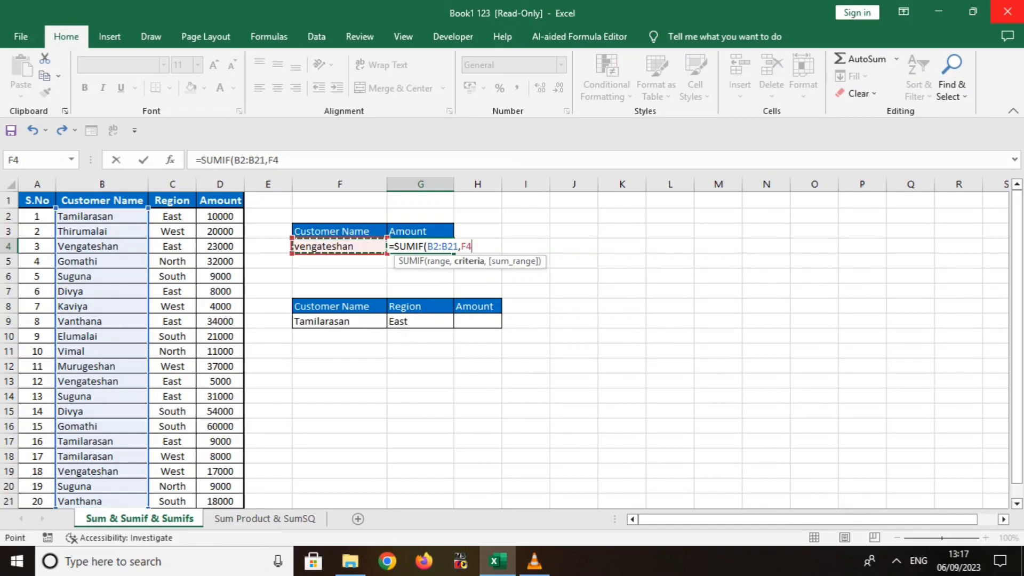
type(",")
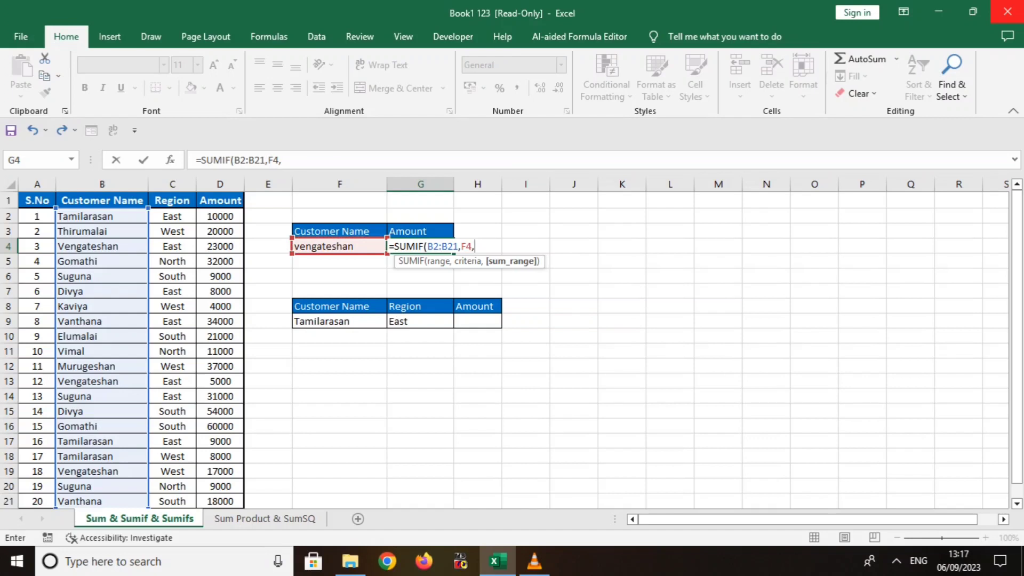
left_click_drag(220, 216, 235, 501)
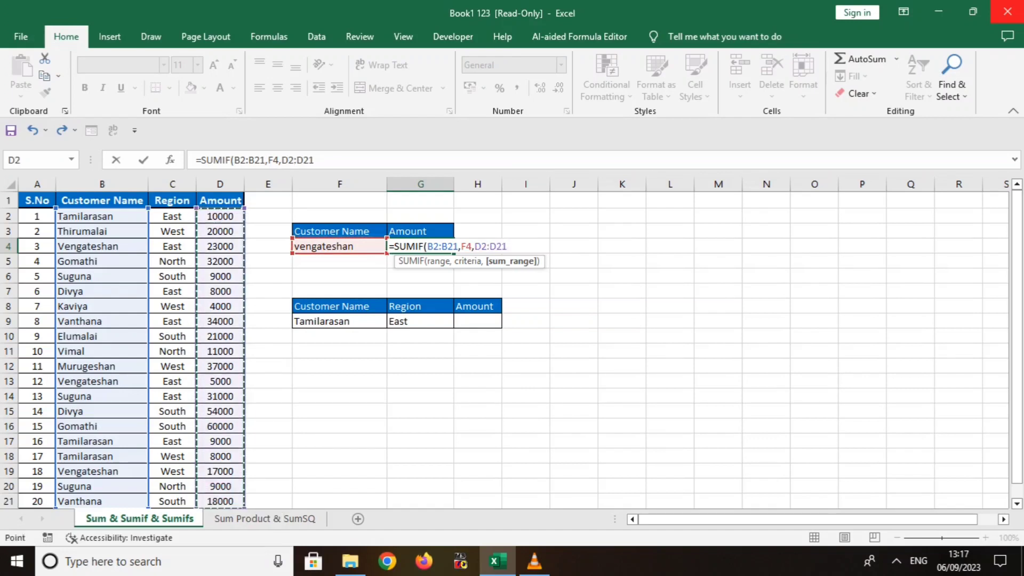
type(")")
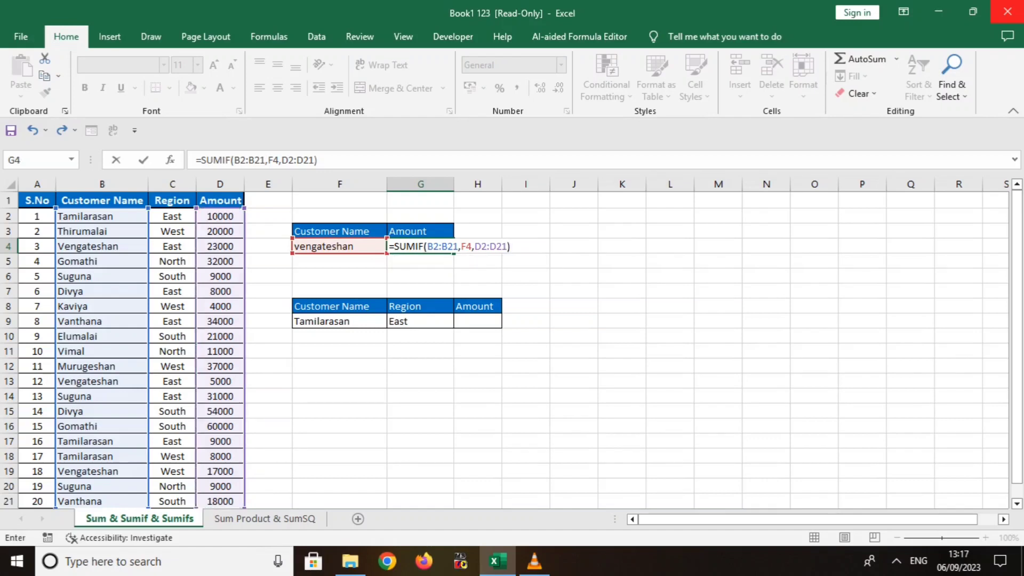
key("Return")
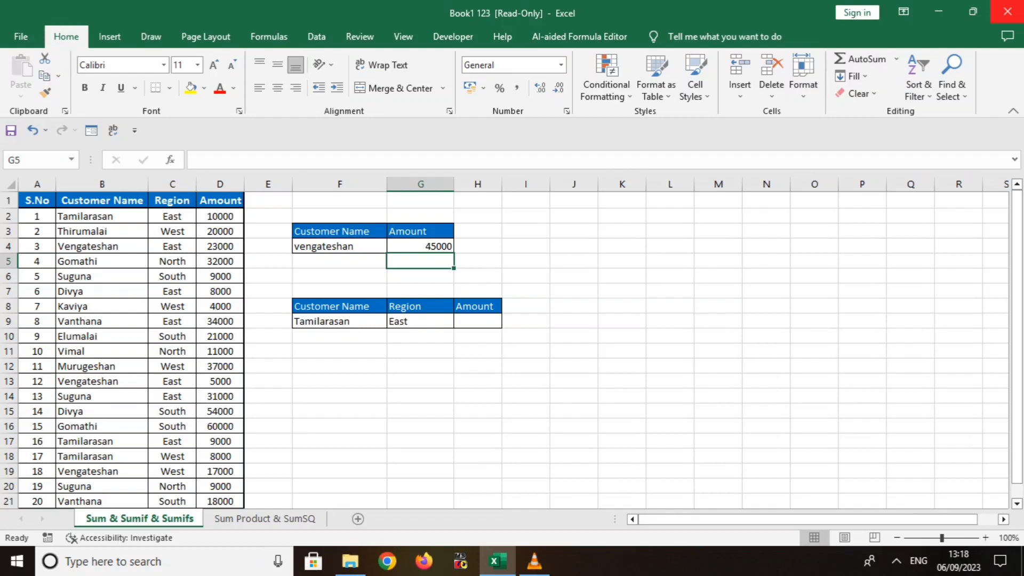
- Select the customer's individual amounts in D4, D13 and D19 together to check their sum against the SUMIF result
left_click(220, 246, "ctrl")
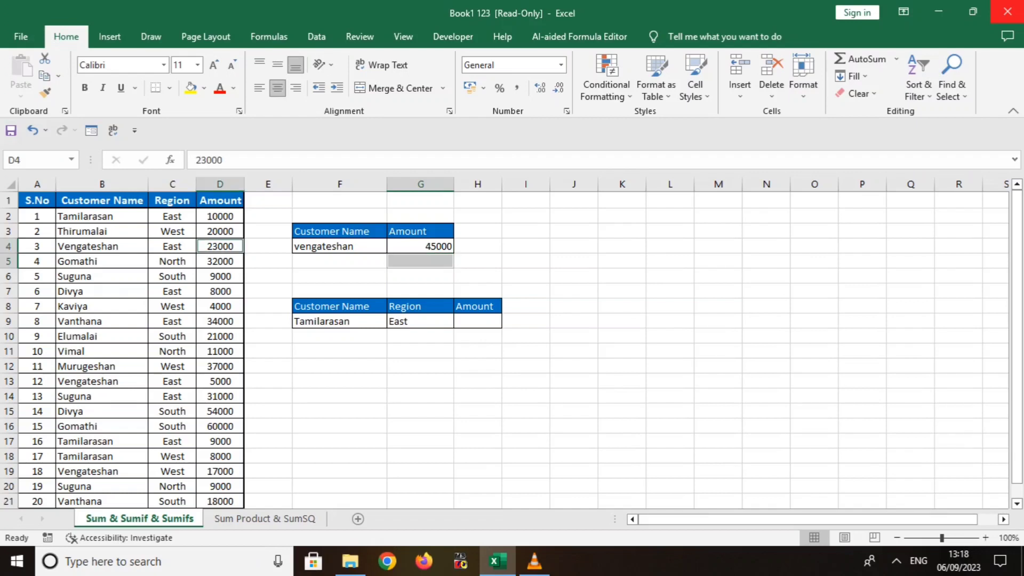
left_click(220, 380, "ctrl")
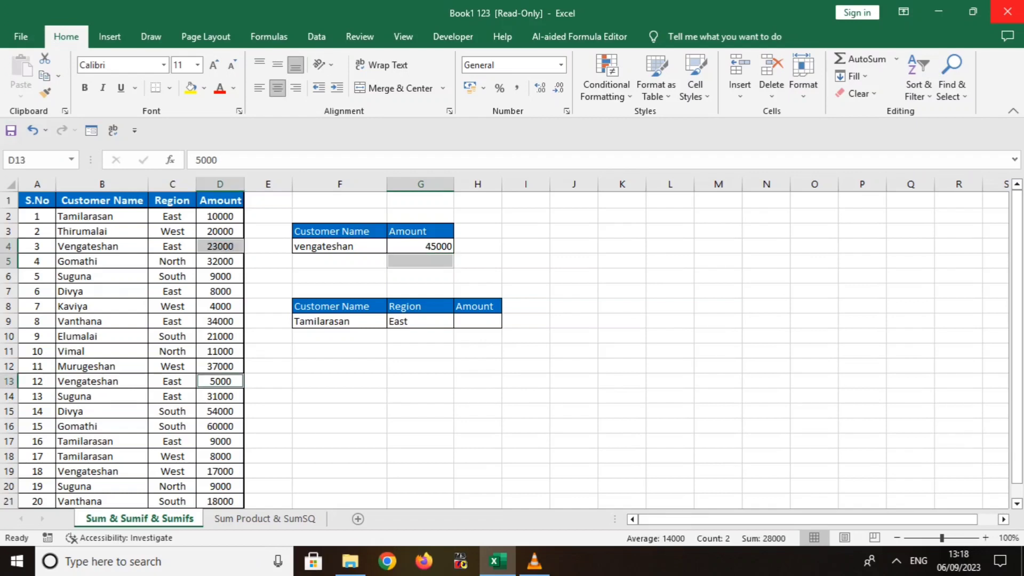
left_click(220, 471, "ctrl")
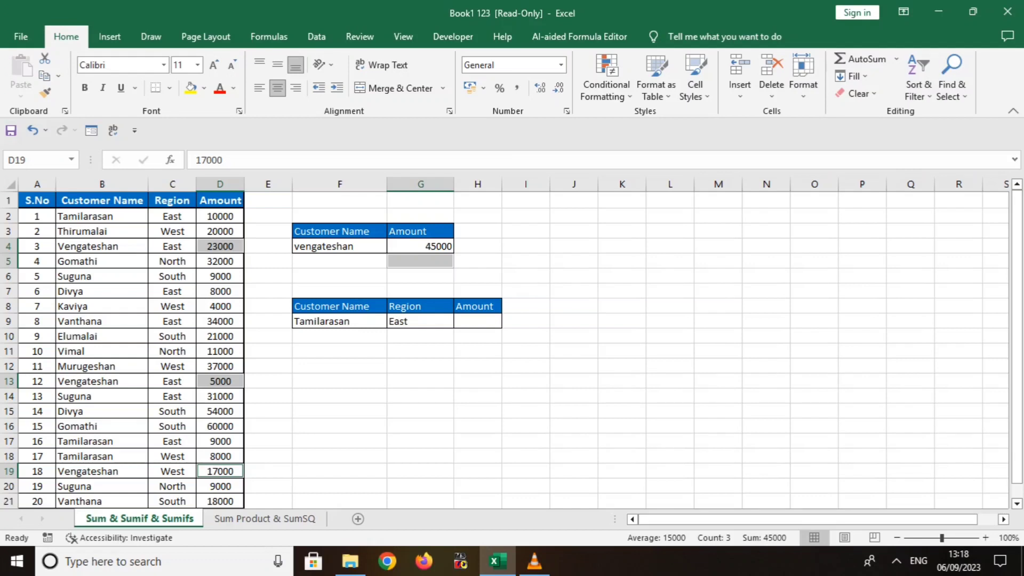
- Start a SUMIFS formula in H9 with sum range D2:D21 and the customer name criterion F9 matched against B2:B21
left_click(477, 320)
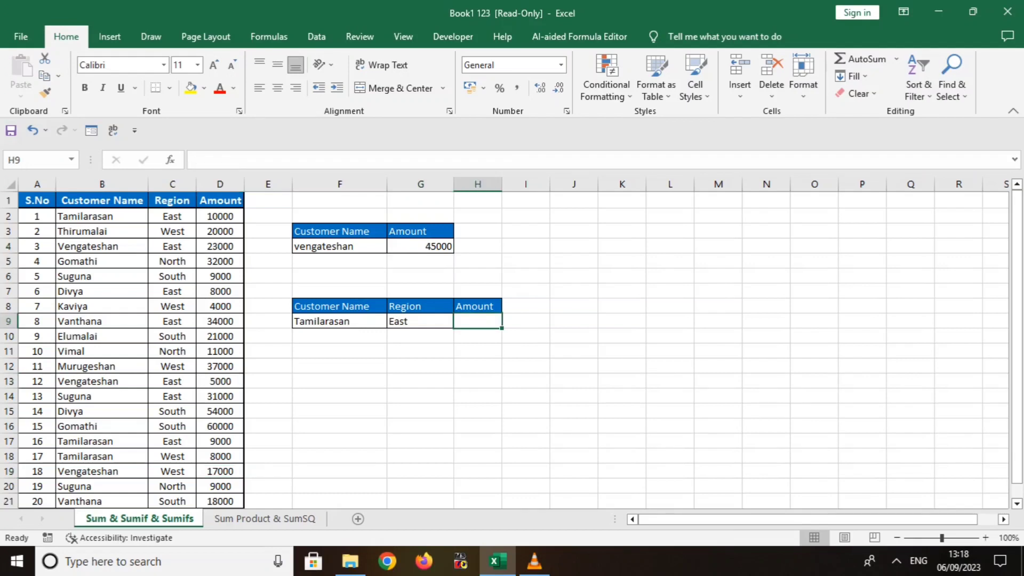
type("=sumifs")
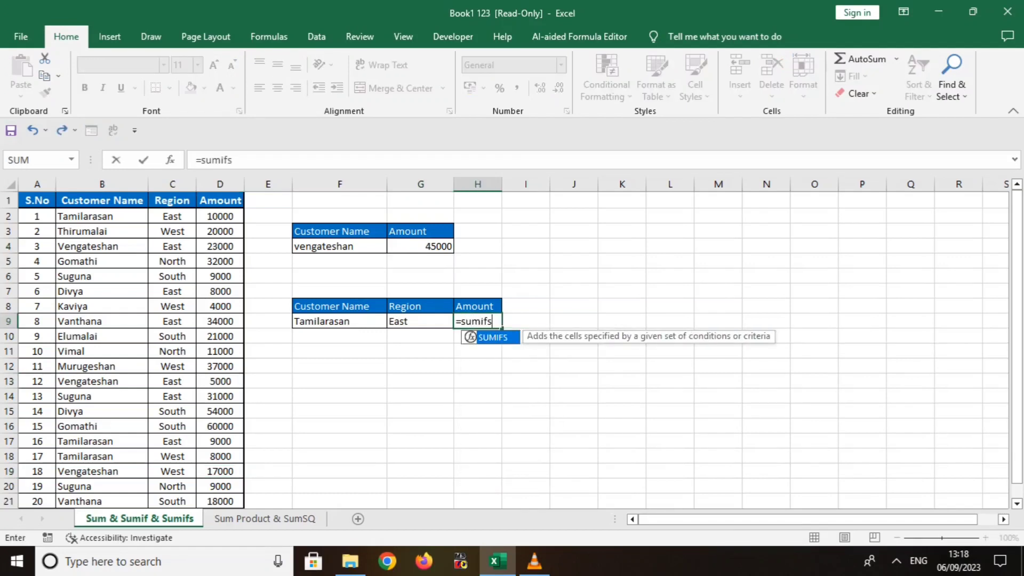
key("Tab")
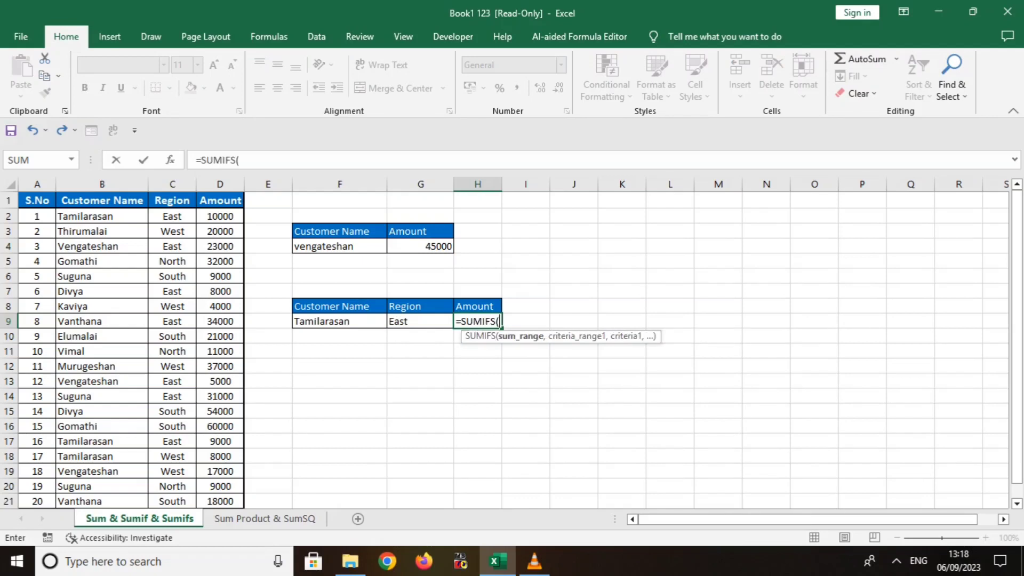
left_click_drag(220, 216, 219, 501)
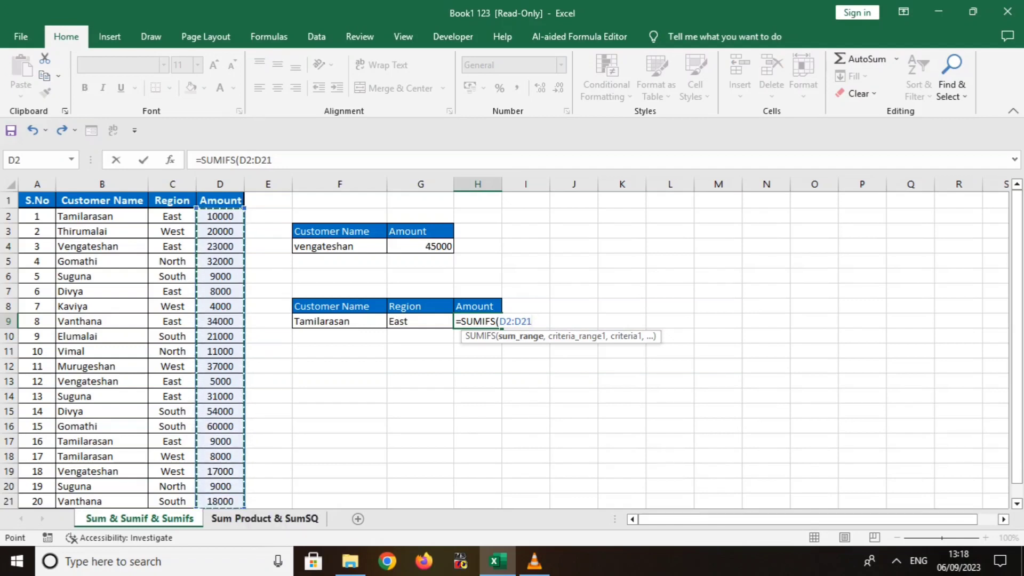
type(",")
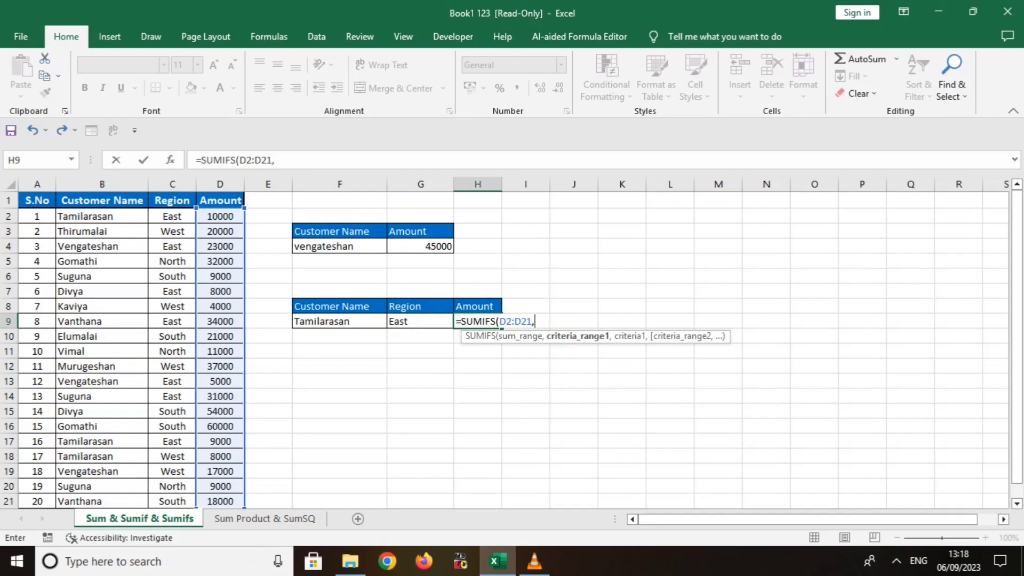
left_click_drag(102, 216, 136, 472)
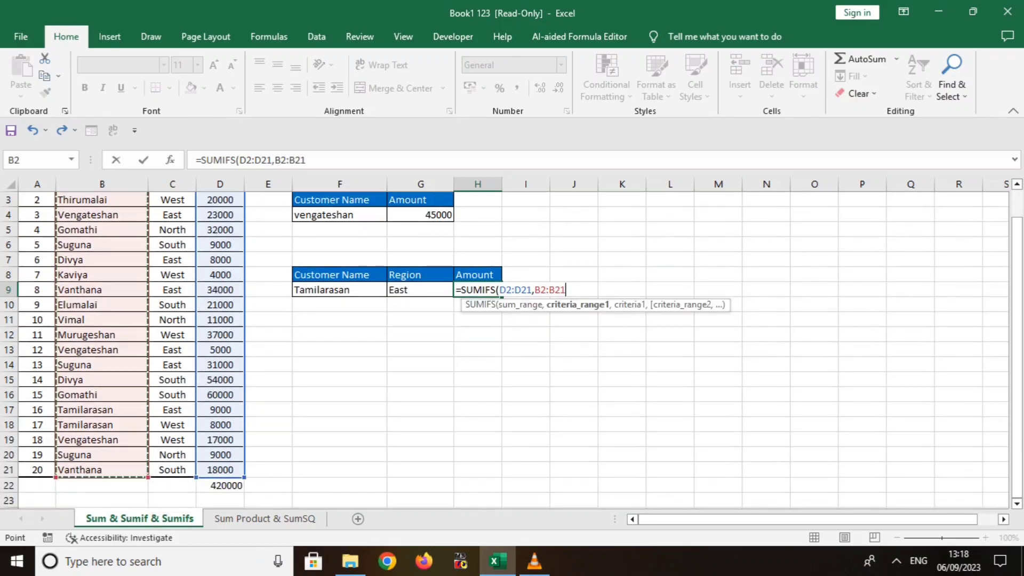
type(",")
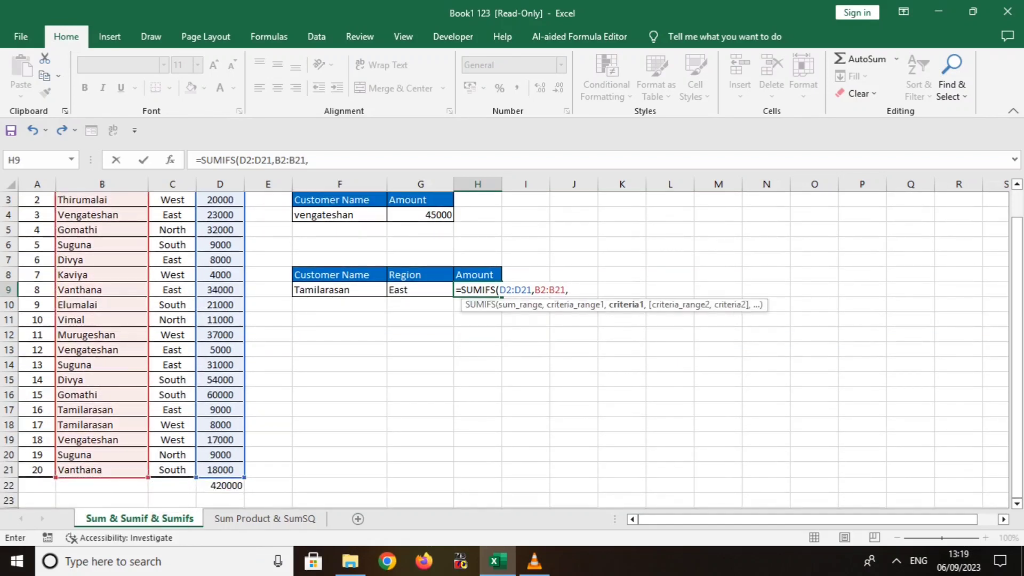
left_click(340, 290)
scroll(339, 320, "up", 1)
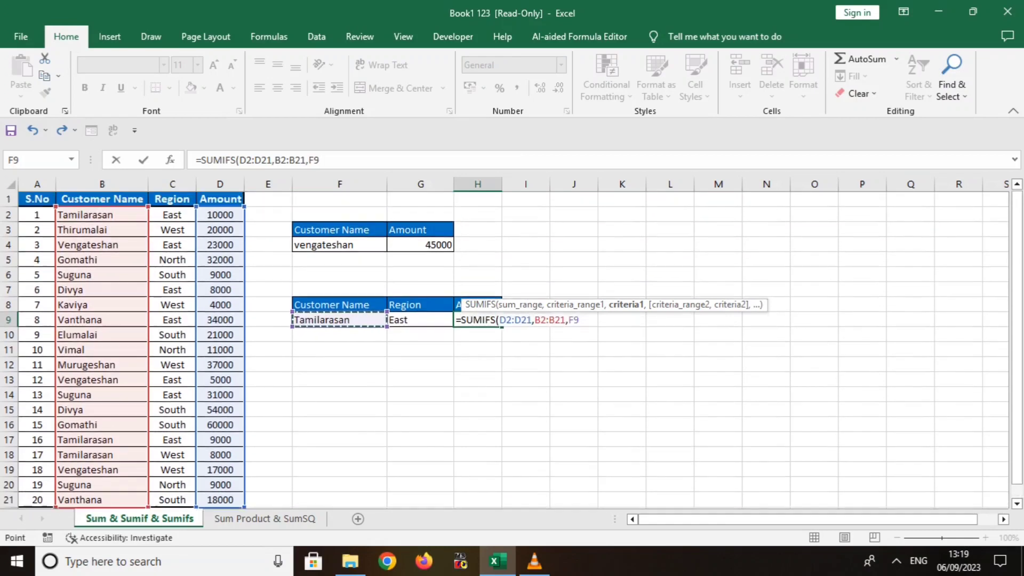
type(",")
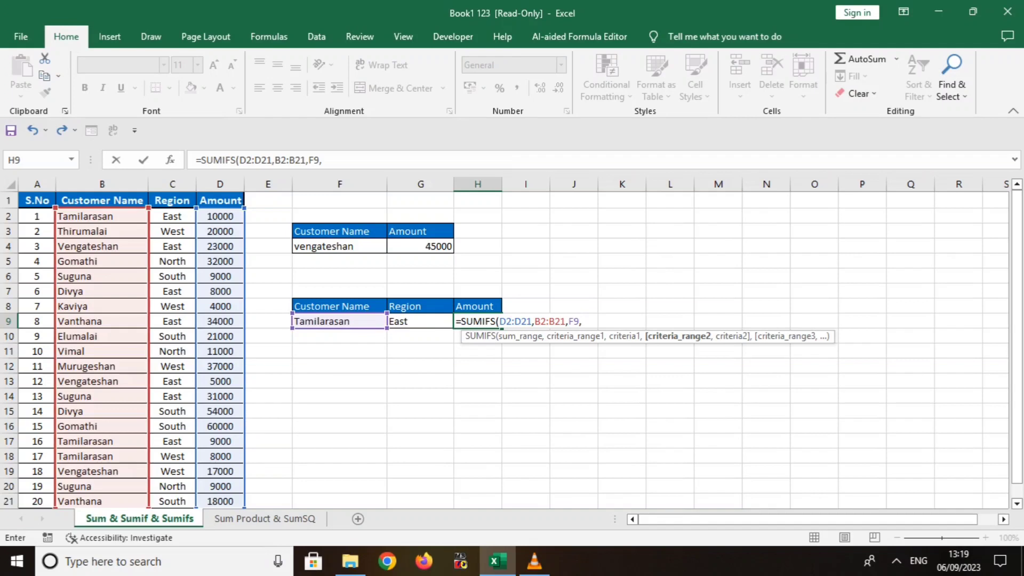
- Complete the SUMIFS formula in H9 with region range C2:C21 and criterion G9, and select D2 and D17 together to check their sum
left_click_drag(172, 216, 173, 469)
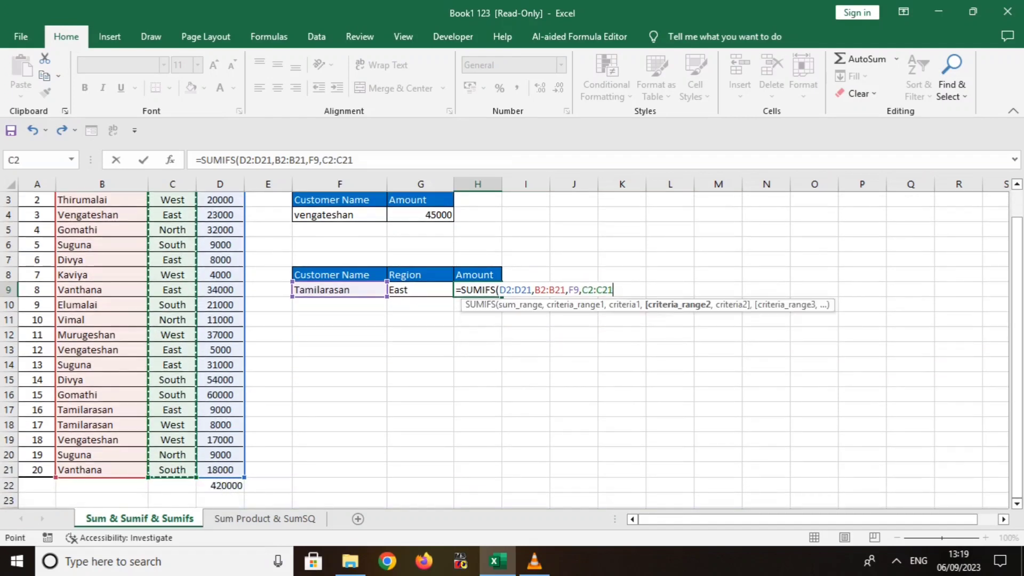
scroll(512, 347, "up", 1)
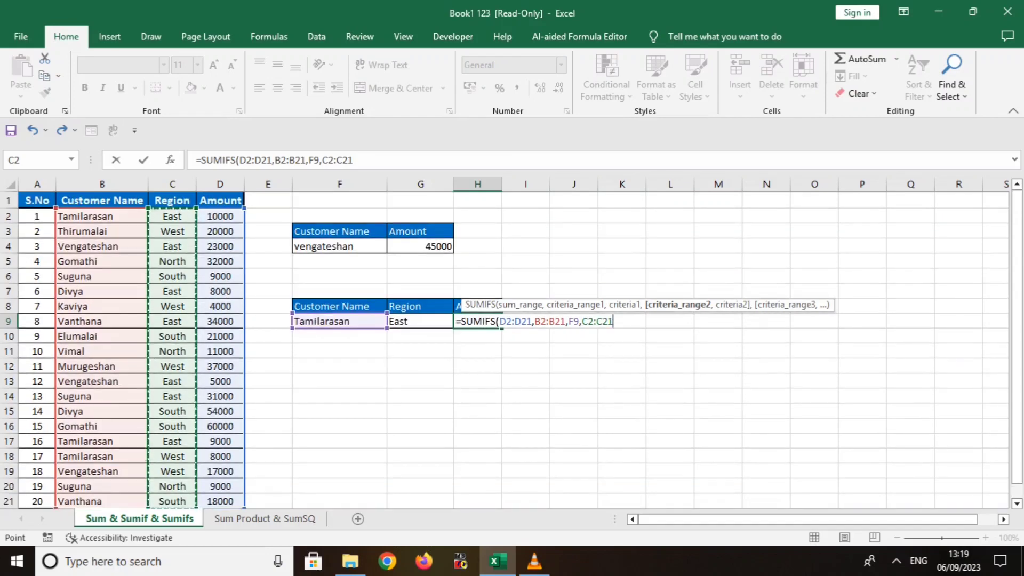
type(",")
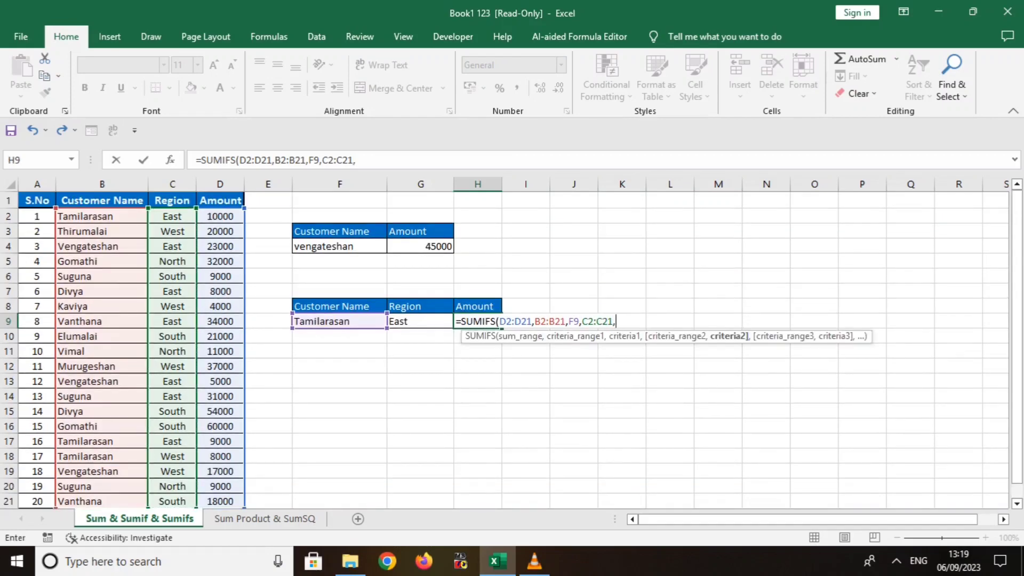
left_click(421, 321)
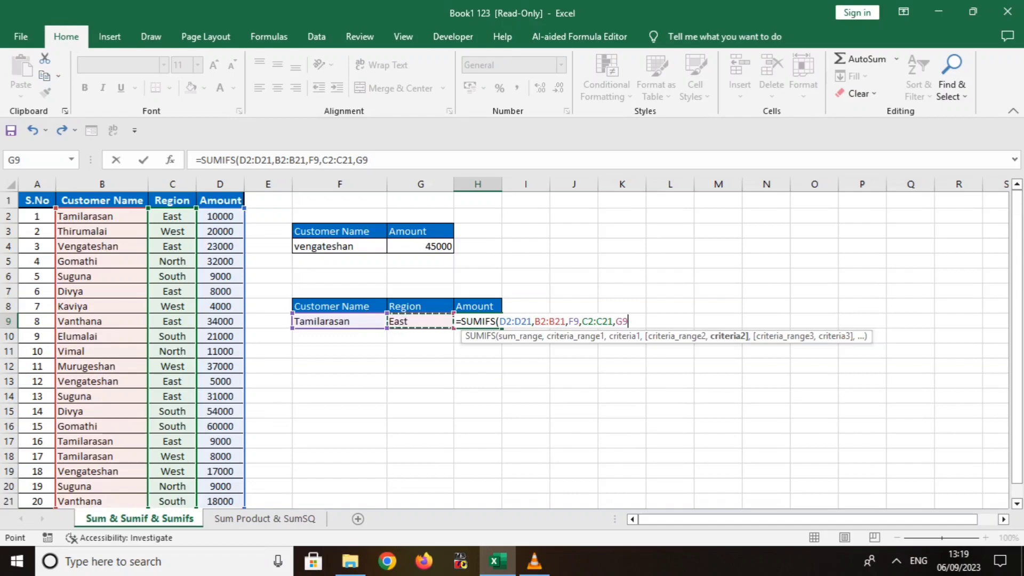
type(")")
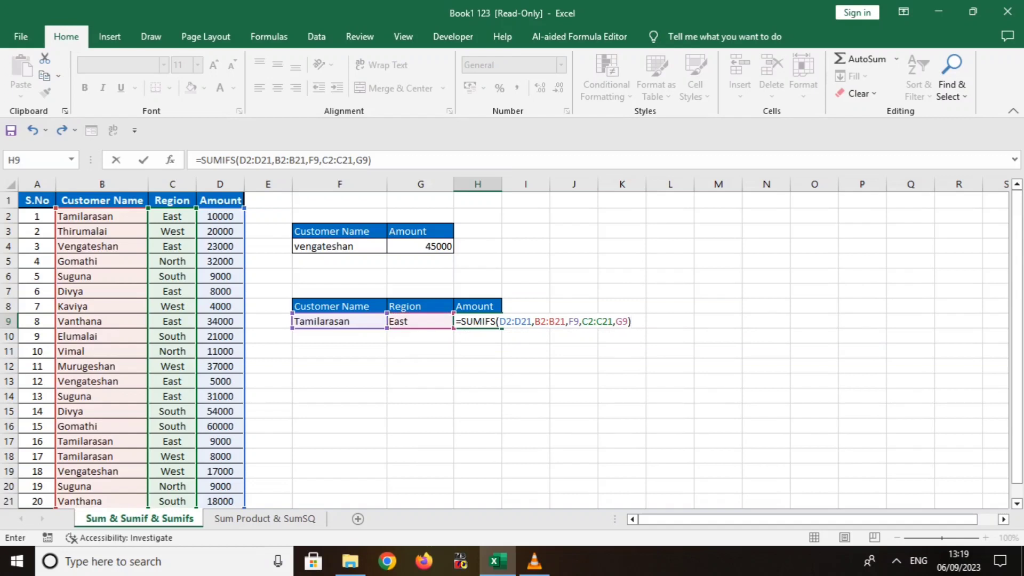
key("Return")
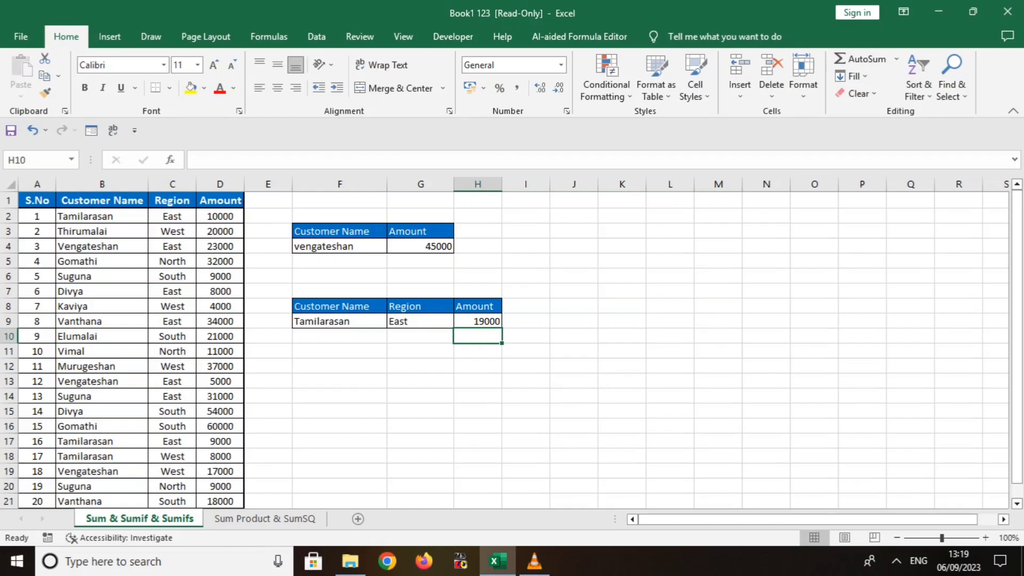
left_click(220, 216)
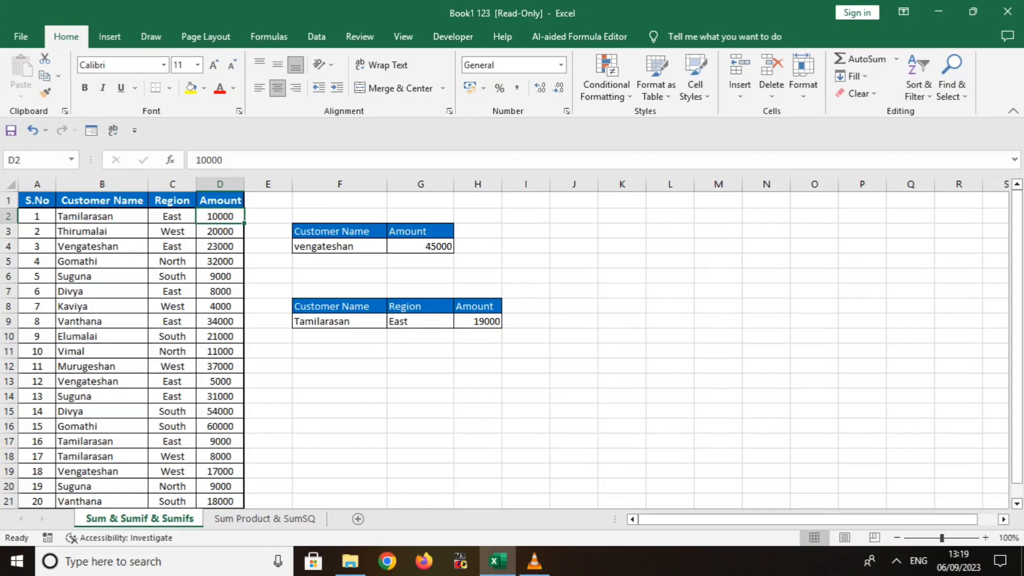
left_click(220, 441, "ctrl")
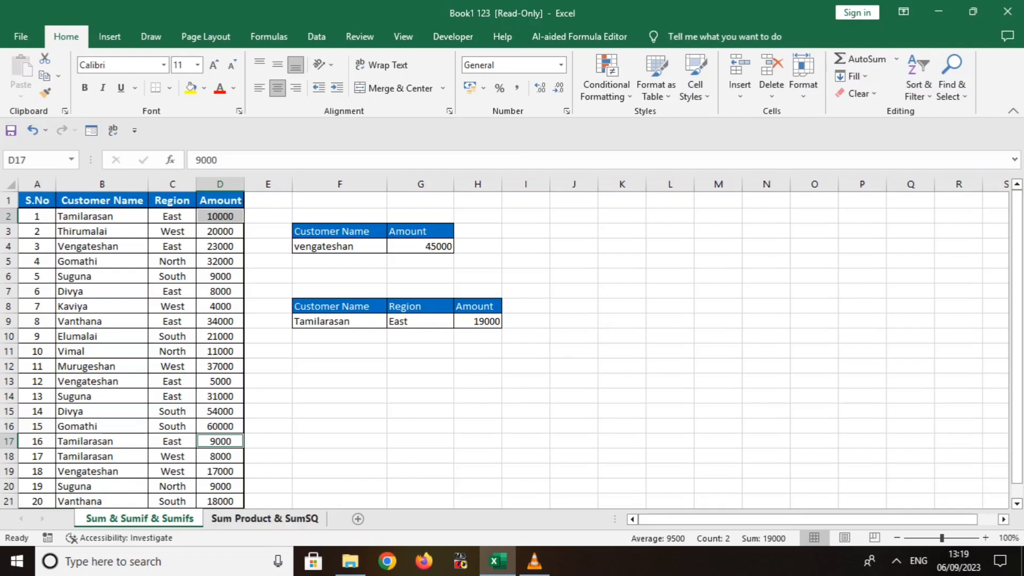
- On the Sum Product & SumSQ sheet, calculate the Total Amount in E7 with the formula =SUMPRODUCT(D2:D6,E2:E6)
left_click(265, 519)
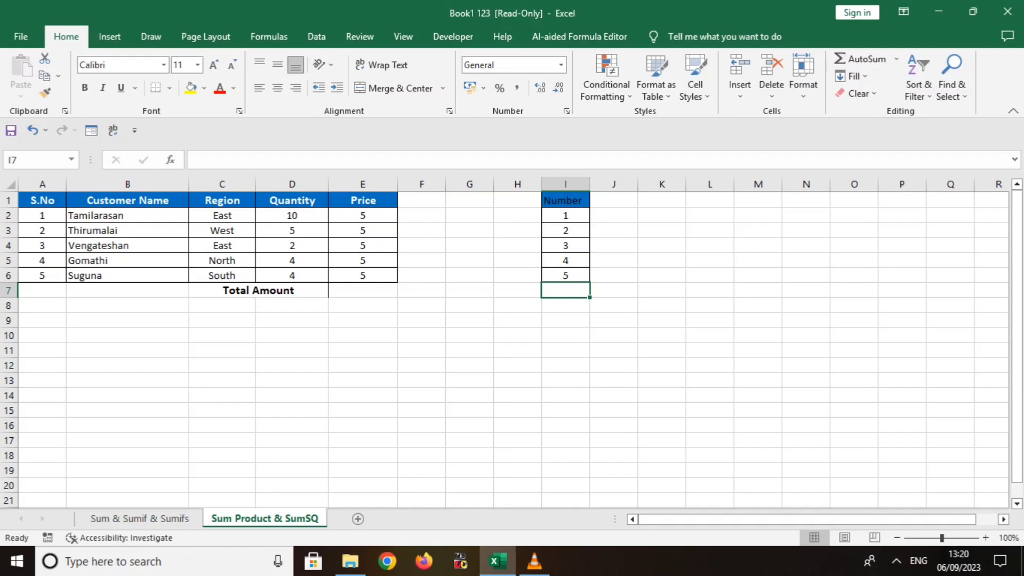
left_click(363, 290)
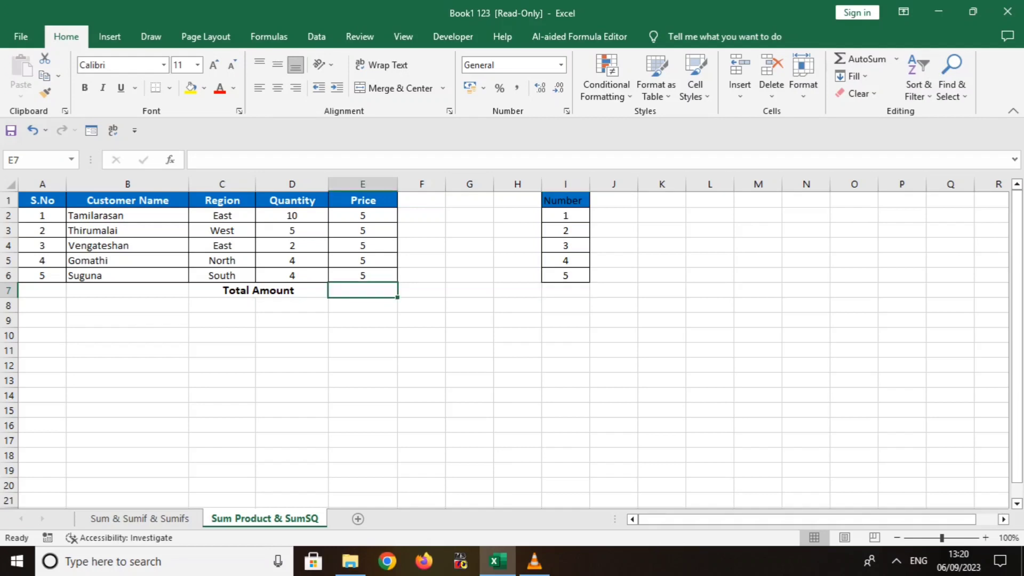
type("=su")
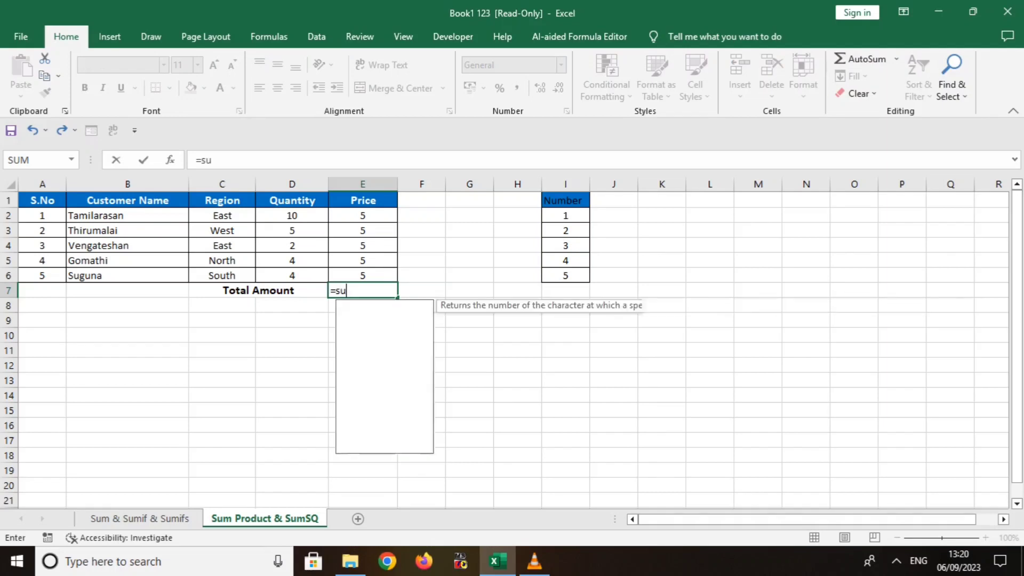
type("mpo")
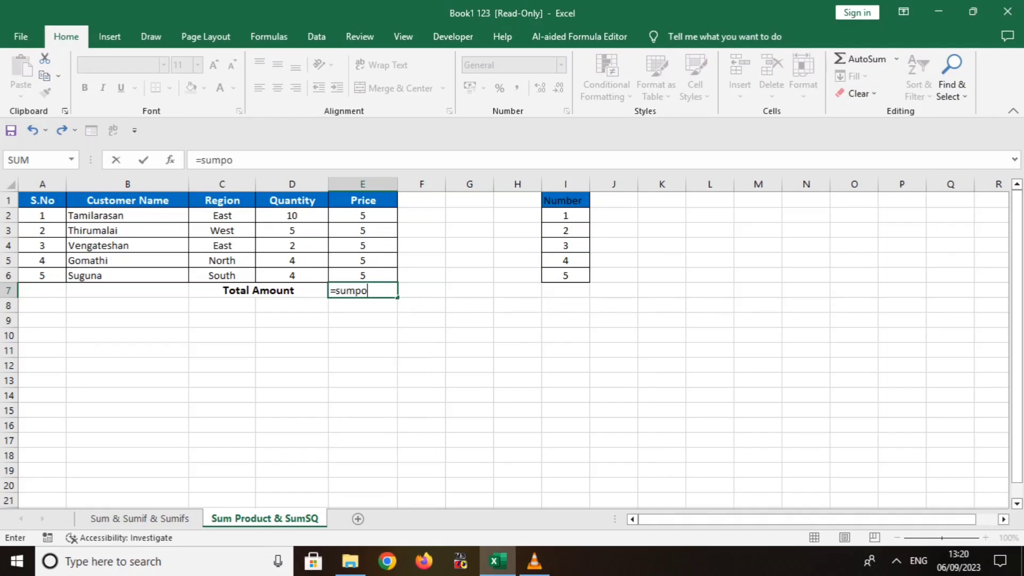
key("BackSpace")
type("ro")
key("Tab")
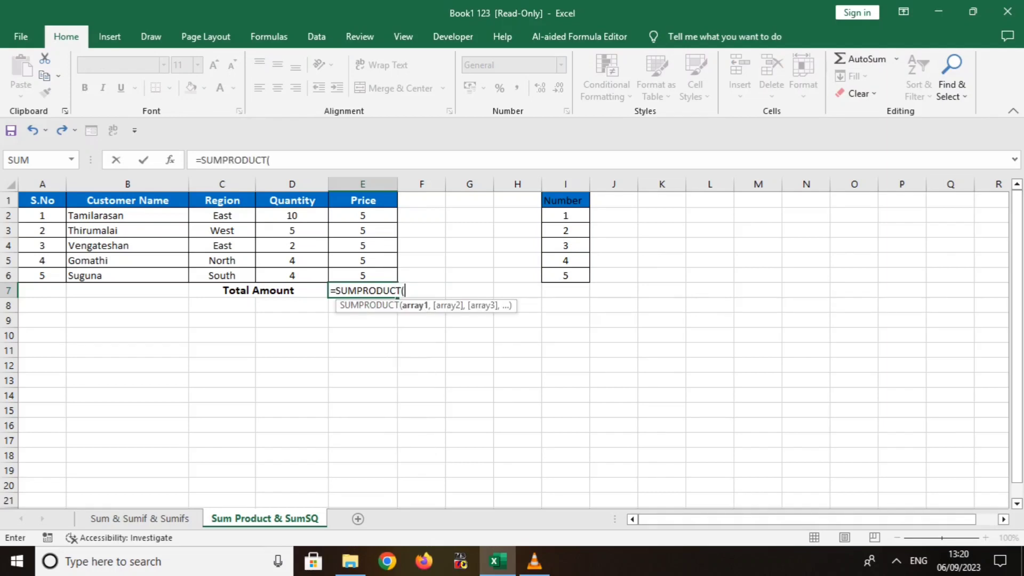
left_click_drag(293, 216, 320, 277)
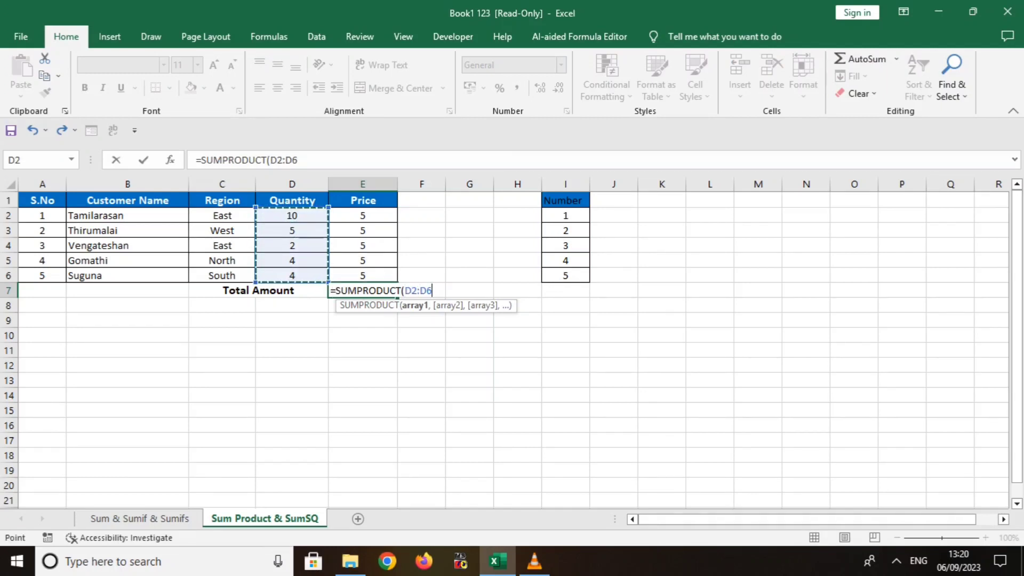
type(",")
left_click_drag(362, 215, 362, 275)
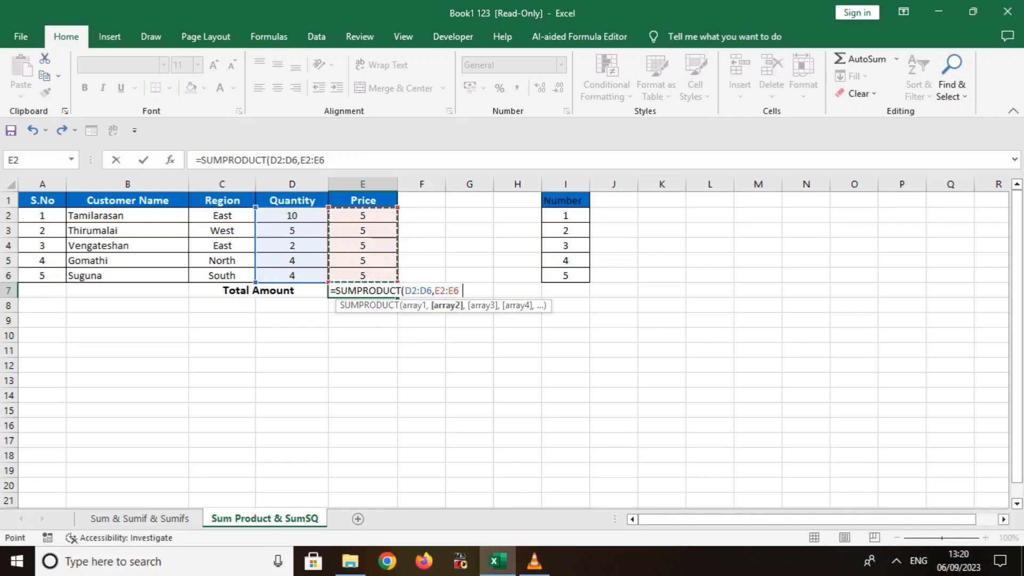
type(")")
key("Return")
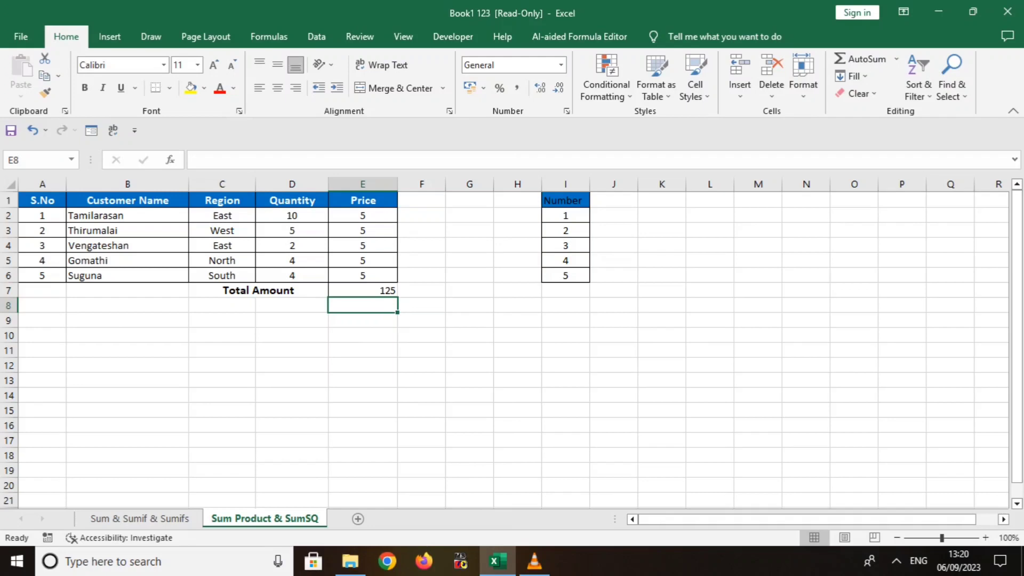
- Sum the squares of the Number column in I7 with the formula =SUMSQ(I2:I6)
left_click(565, 291)
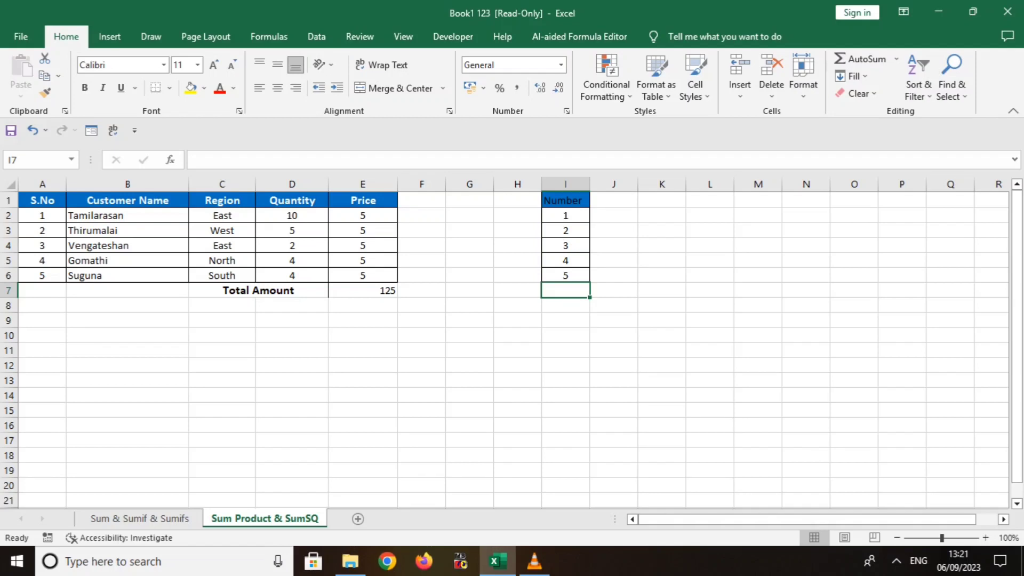
type("=sum")
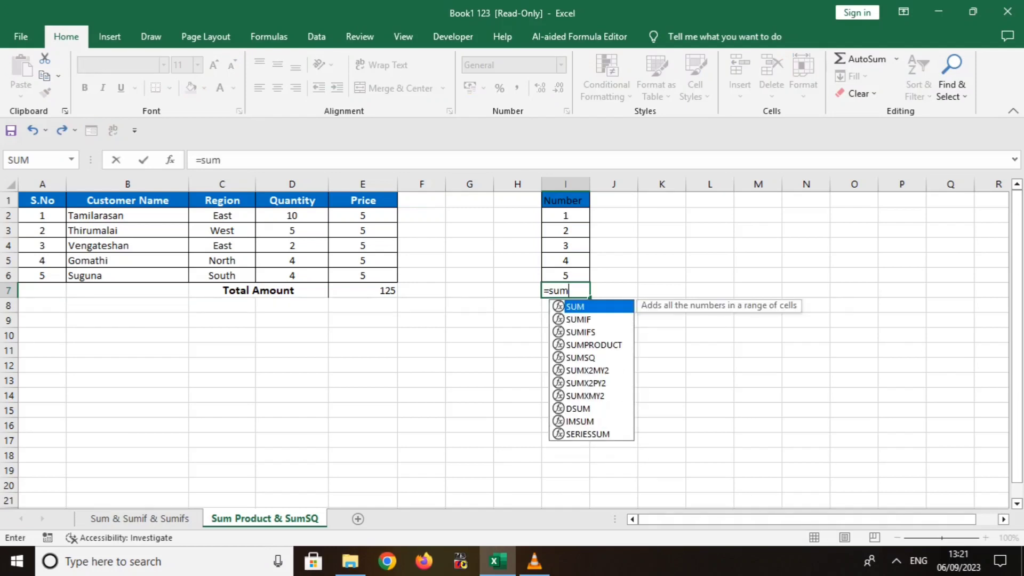
type("sq")
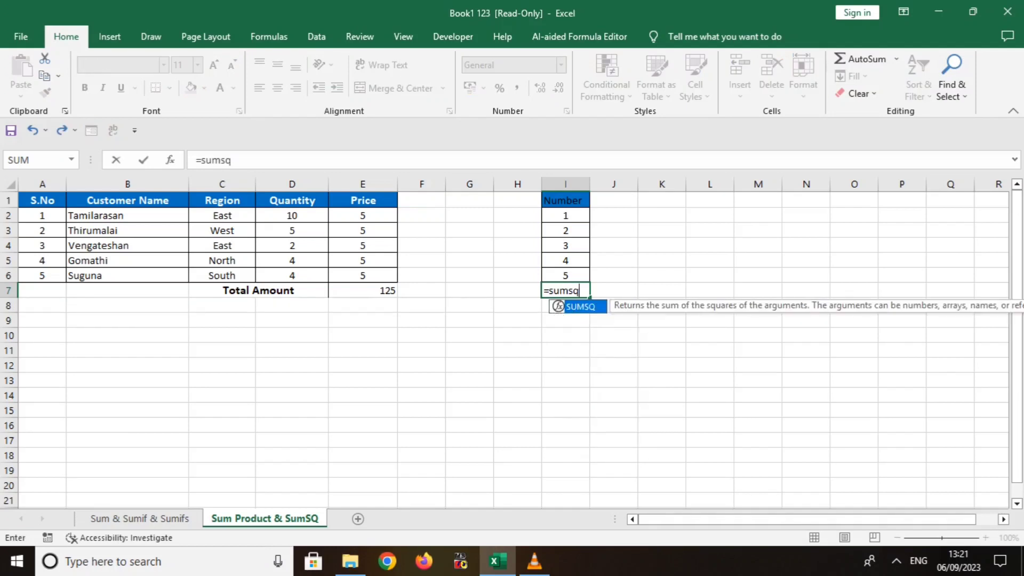
key("Tab")
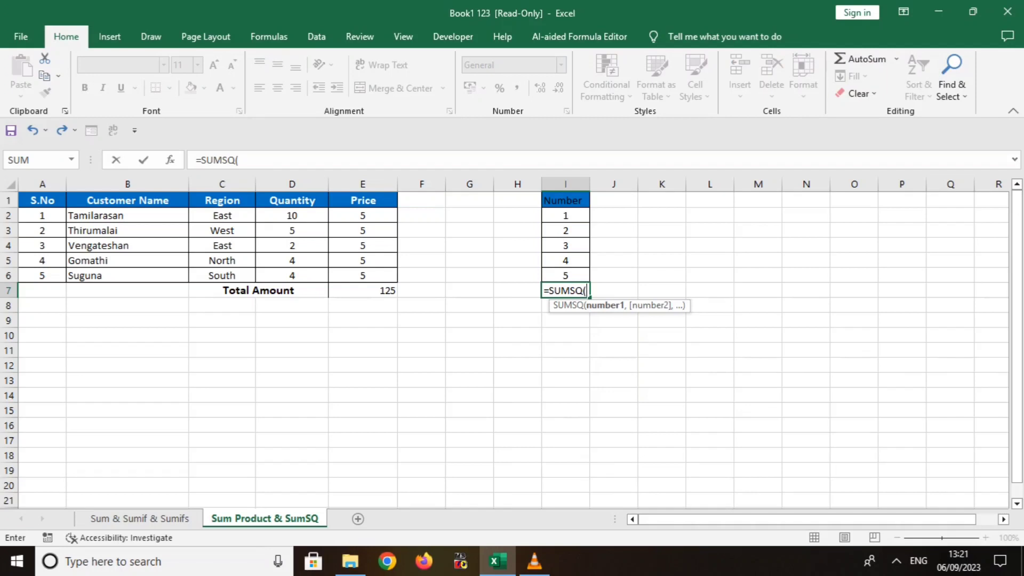
left_click_drag(566, 215, 565, 275)
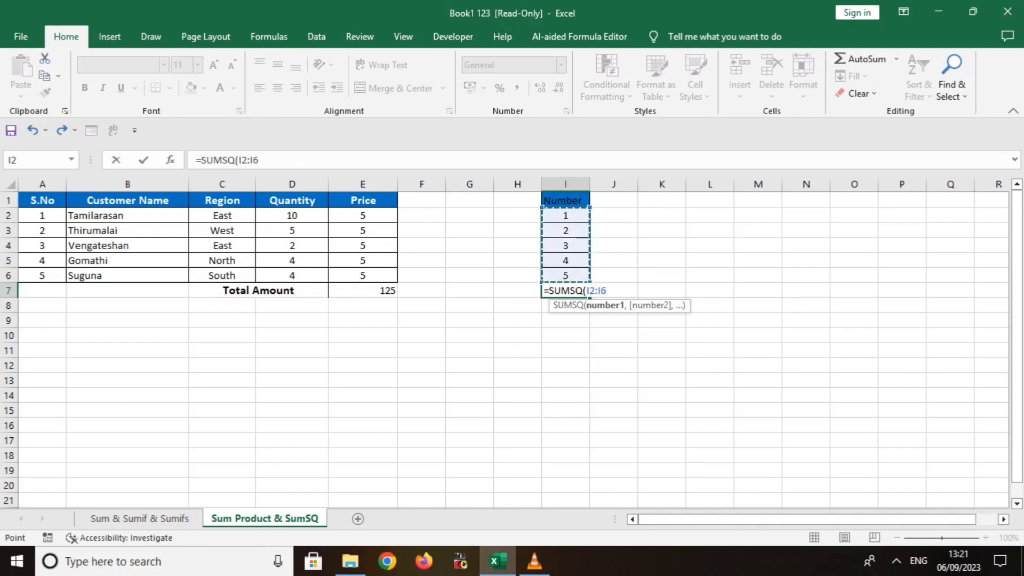
type(")")
key("Return")
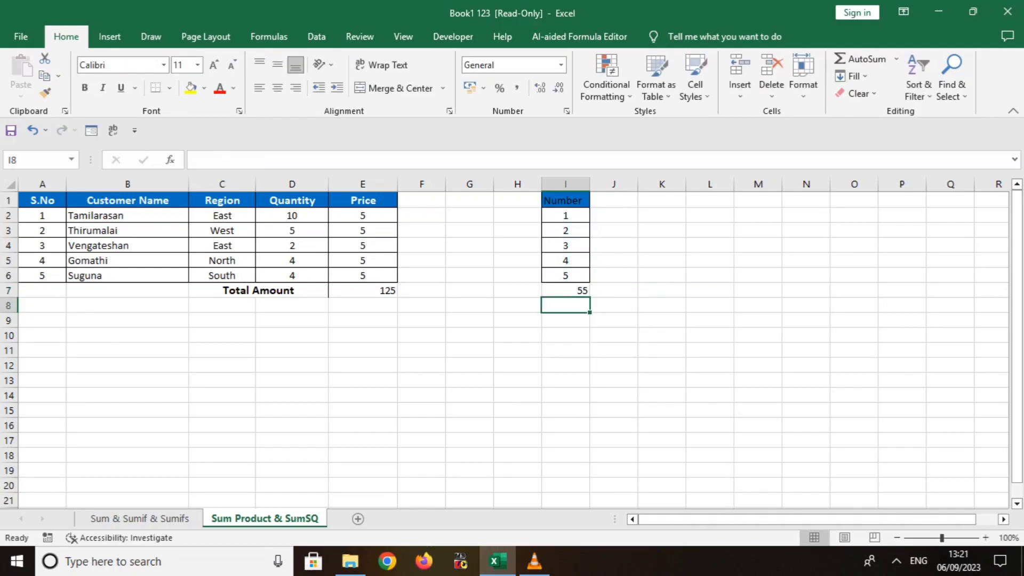
- Enter the squares 1, 4, 9, 16 and 25 in J2:J6 and select them together to check their sum against the SUMSQ result
left_click(613, 215)
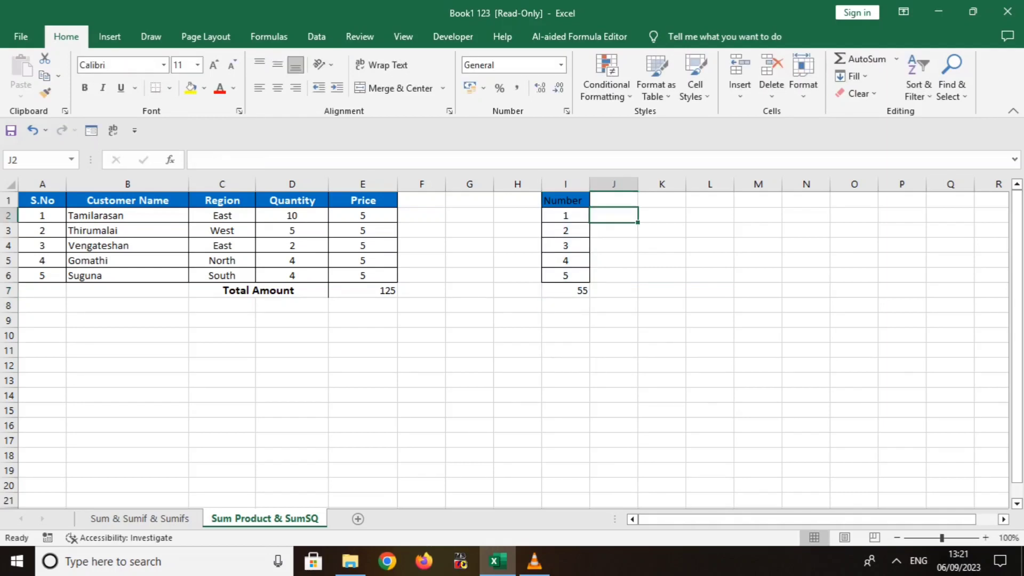
type("1 4 9 16 25")
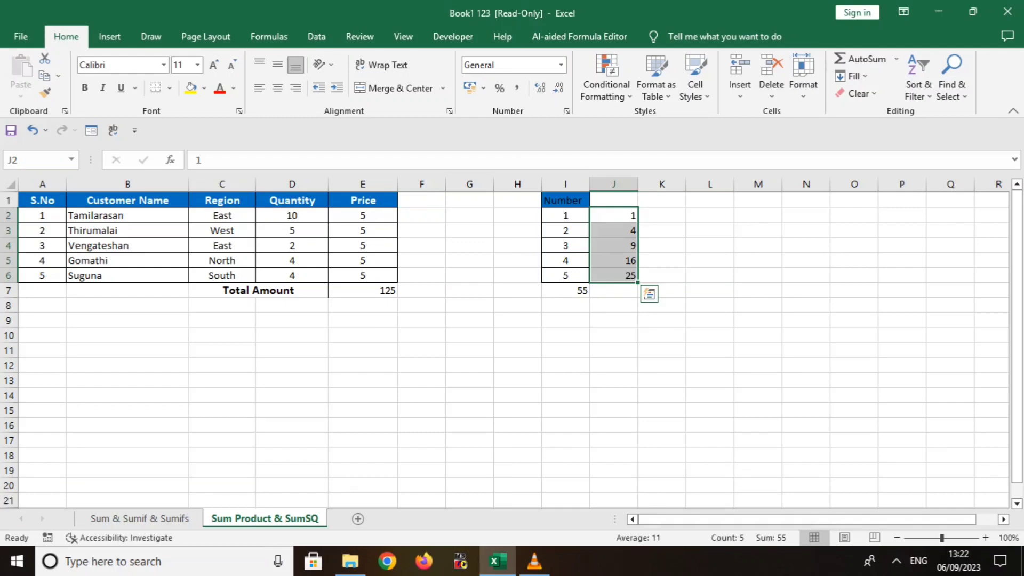